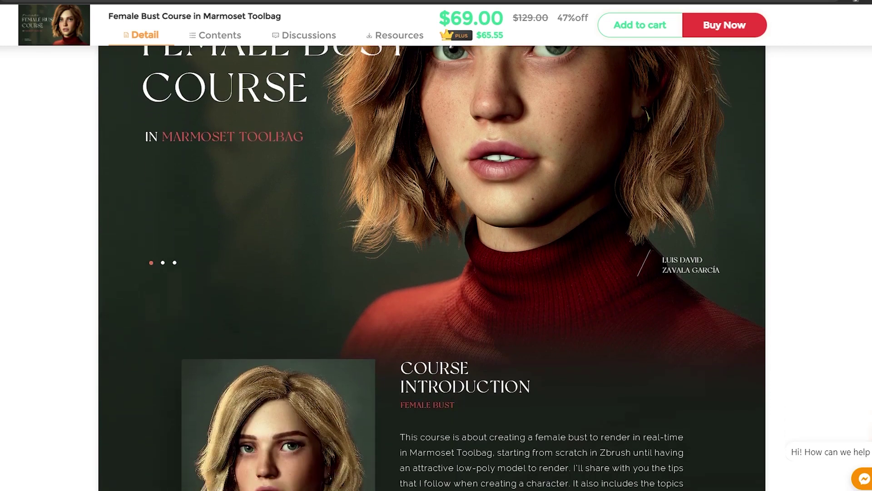
{"action": "scroll", "coordinate": [432, 268], "scroll_direction": "down", "scroll_amount": 5}
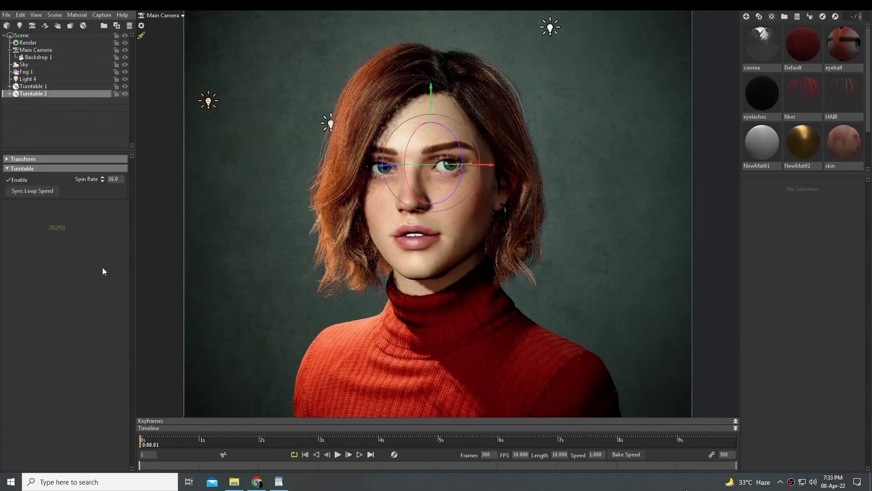
Scrub the timeline to preview the bust turning at spin rate 36.
{"action": "mouse_move", "coordinate": [149, 443]}
{"action": "left_mouse_down"}
{"action": "mouse_move", "coordinate": [205, 442]}
{"action": "mouse_move", "coordinate": [145, 444]}
{"action": "left_mouse_up"}
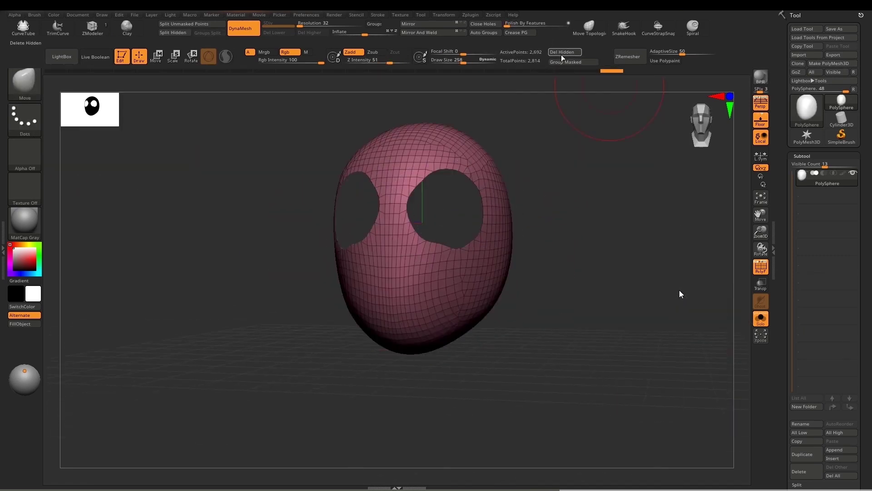
Delete the hidden eye polygroups with Del Hidden and turn the head to check the holes.
{"action": "left_click", "coordinate": [563, 52]}
{"action": "right_click_drag", "start_coordinate": [409, 236], "coordinate": [426, 273]}
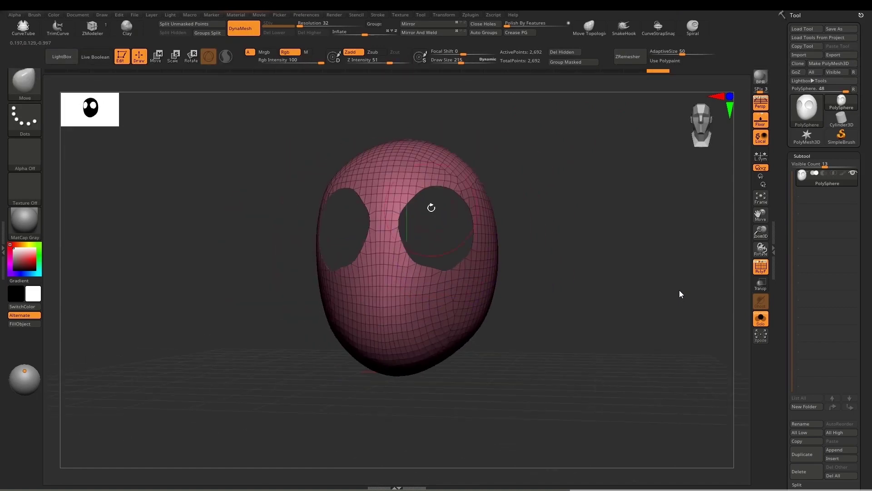
{"action": "mouse_move", "coordinate": [431, 208]}
{"action": "right_mouse_down"}
{"action": "mouse_move", "coordinate": [450, 236]}
{"action": "mouse_move", "coordinate": [491, 126]}
{"action": "right_mouse_up"}
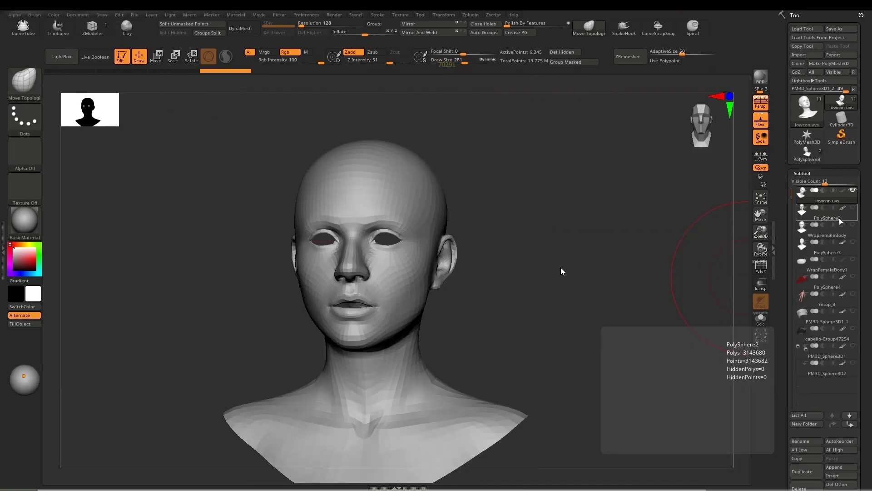
Make PolySphere2 the active subtool, bring up the quick-access palette, and rewind the lesson video.
{"action": "left_click", "coordinate": [840, 219]}
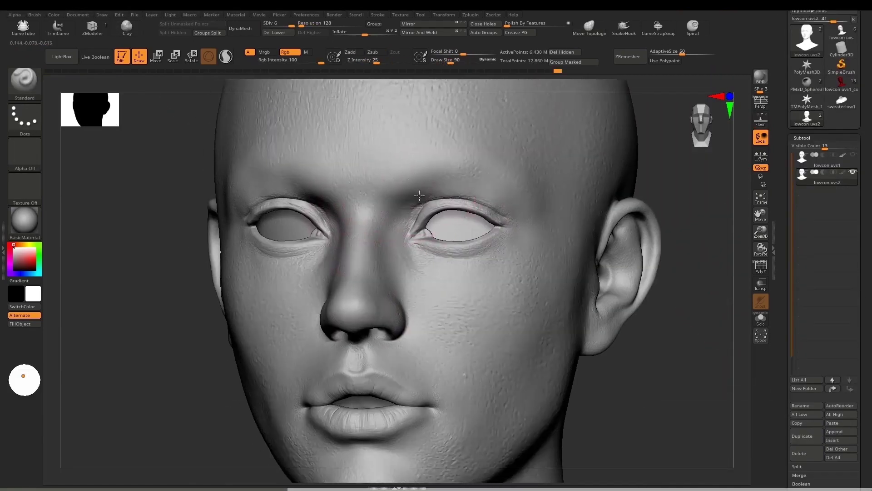
{"action": "key", "text": "space"}
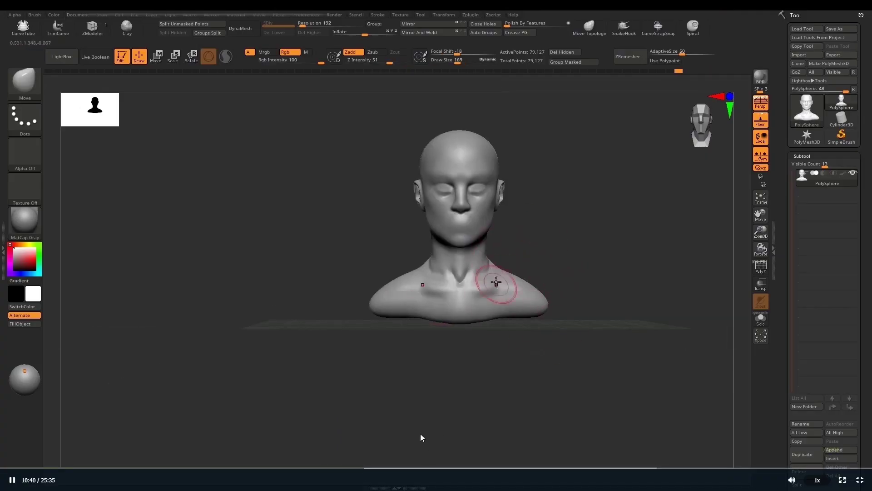
{"action": "left_click", "coordinate": [356, 468]}
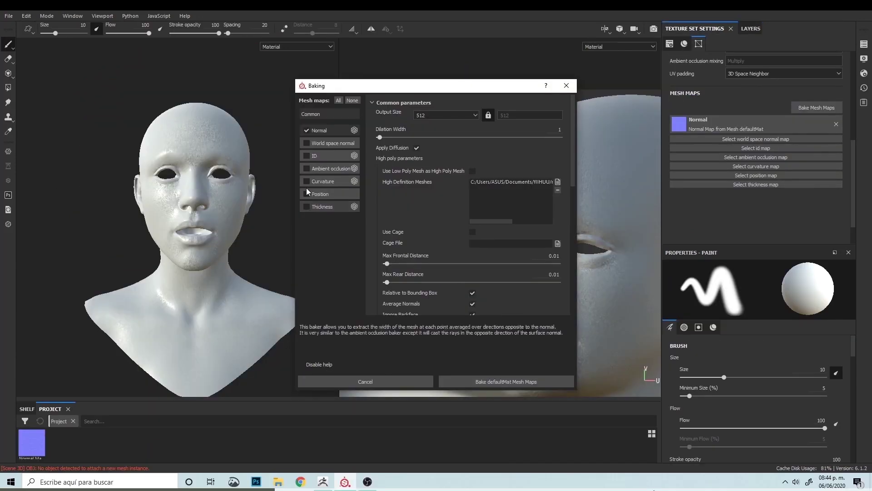
Include World space normal and ID maps in the bake.
{"action": "left_click", "coordinate": [307, 143]}
{"action": "left_click", "coordinate": [307, 155]}
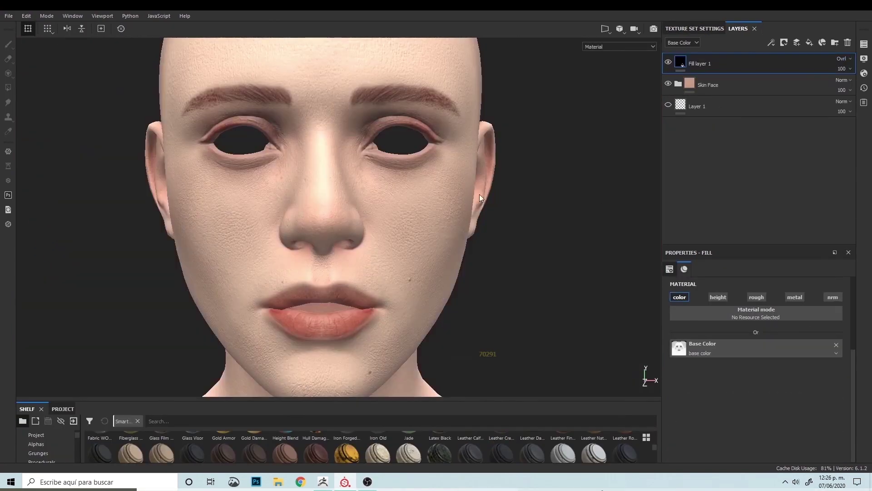
{"action": "left_click_drag", "start_coordinate": [479, 194], "coordinate": [351, 195], "text": "alt"}
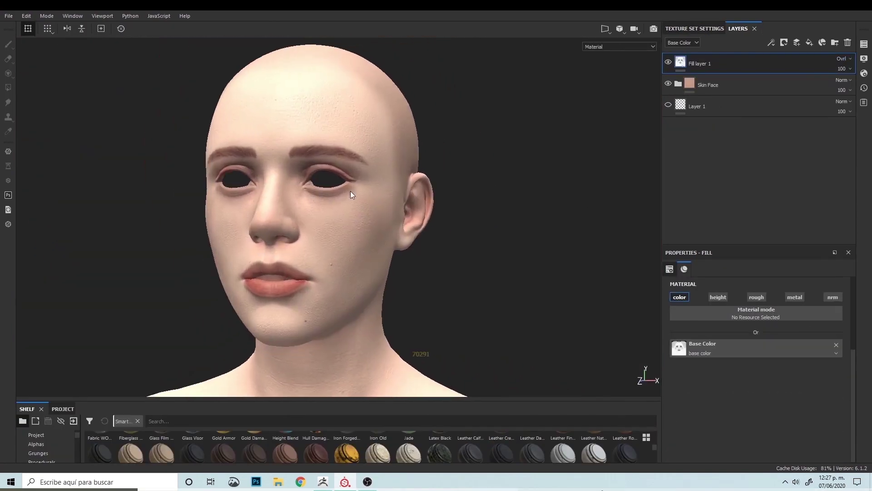
Cycle Fill layer 1 through blend modes, settling on Overlay, then select YIIHUU MODEL.
{"action": "left_click", "coordinate": [848, 59]}
{"action": "left_click", "coordinate": [821, 197]}
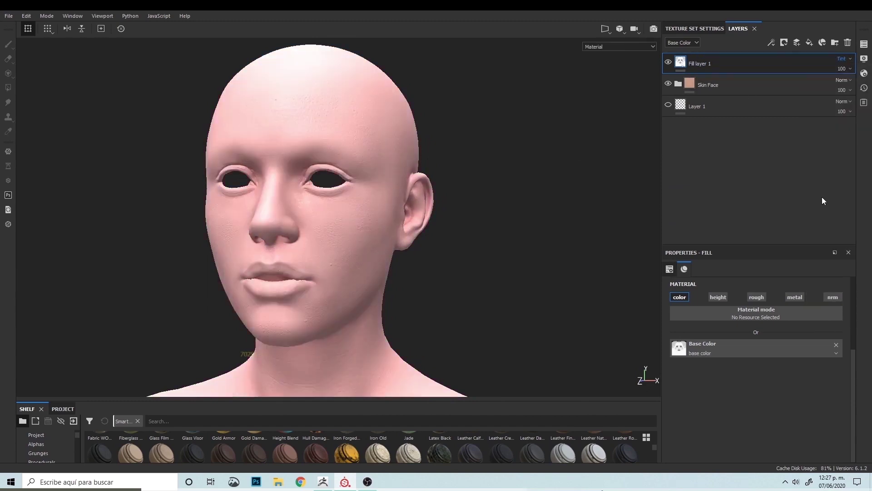
{"action": "key", "text": "Up"}
{"action": "key", "text": "Up"}
{"action": "key", "text": "Up"}
{"action": "key", "text": "Up"}
{"action": "key", "text": "Up"}
{"action": "key", "text": "Up"}
{"action": "key", "text": "Up"}
{"action": "key", "text": "Up"}
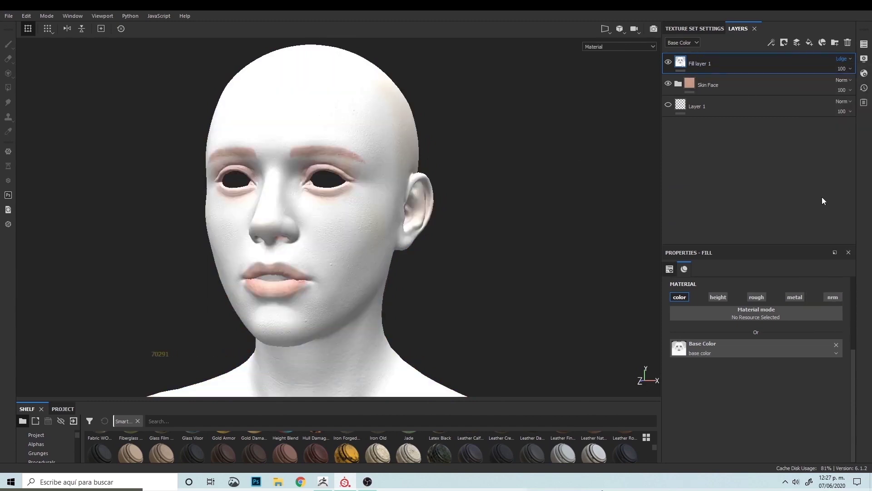
{"action": "key", "text": "Down"}
{"action": "key", "text": "Down"}
{"action": "key", "text": "Down"}
{"action": "key", "text": "Down"}
{"action": "key", "text": "Down"}
{"action": "key", "text": "Down"}
{"action": "key", "text": "Down"}
{"action": "key", "text": "Down"}
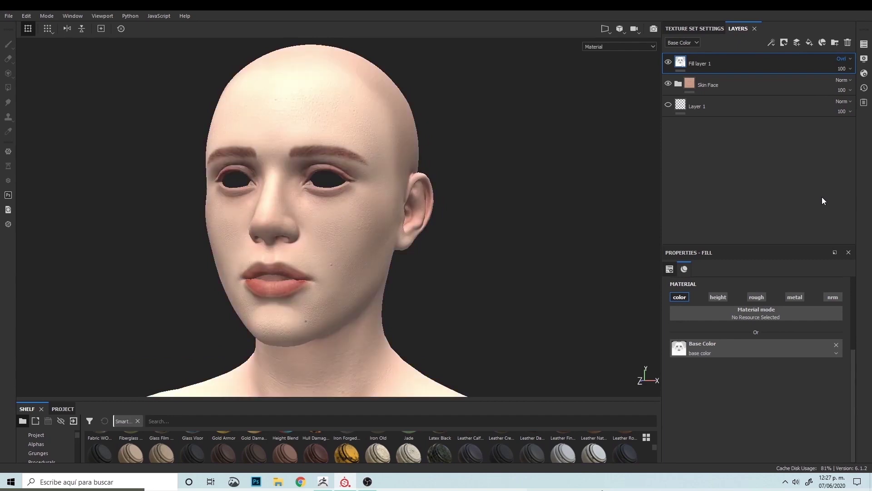
{"action": "scroll", "coordinate": [282, 174], "scroll_direction": "up", "scroll_amount": 3}
{"action": "left_click_drag", "start_coordinate": [369, 240], "coordinate": [399, 213], "text": "alt"}
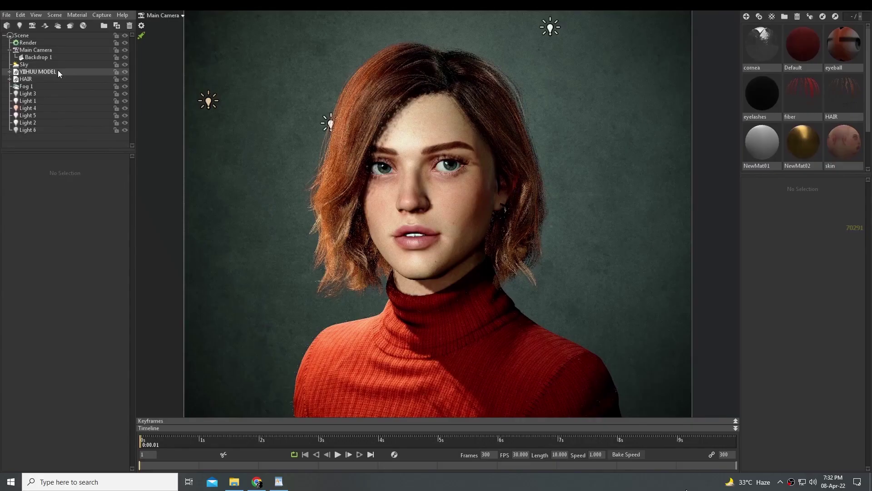
{"action": "left_click", "coordinate": [57, 72]}
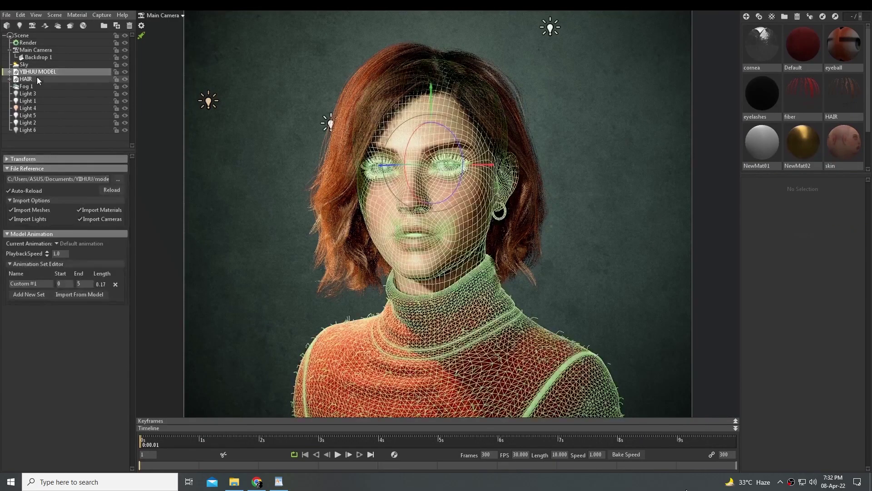
Add HAIR to the YIIHUU MODEL selection and create a turntable around both.
{"action": "left_click", "coordinate": [62, 79], "text": "ctrl"}
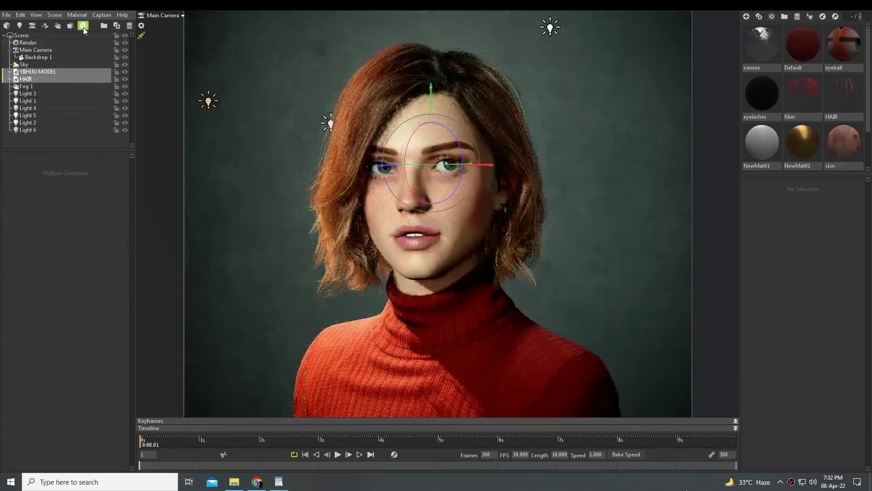
{"action": "left_click", "coordinate": [83, 26]}
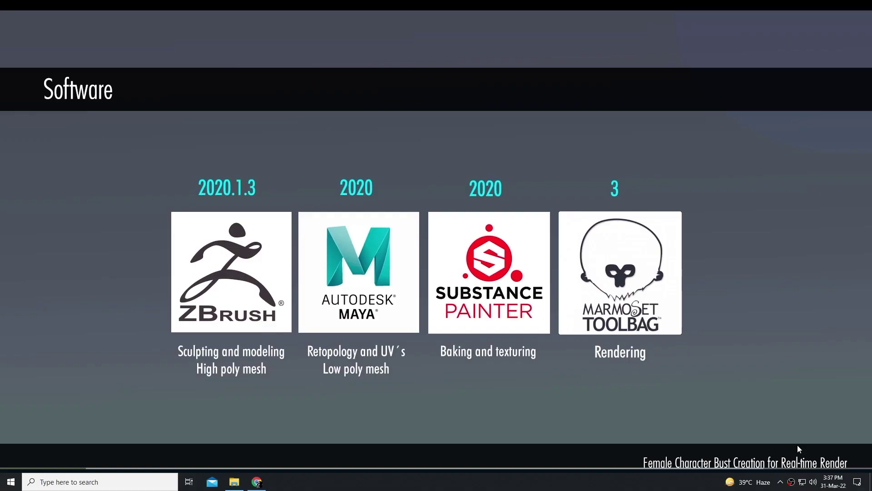
Play the Software slide listing ZBrush 2020.1.3, Maya 2020, Substance Painter 2020 and Marmoset Toolbag 3.
{"action": "left_click", "coordinate": [751, 375]}
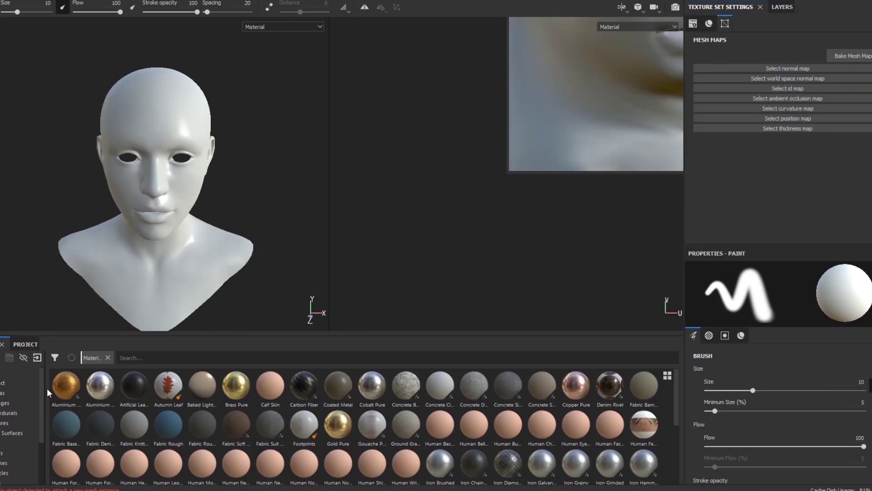
Set the usage type for the imported map files, then assign the material to the hair.
{"action": "left_click", "coordinate": [563, 136]}
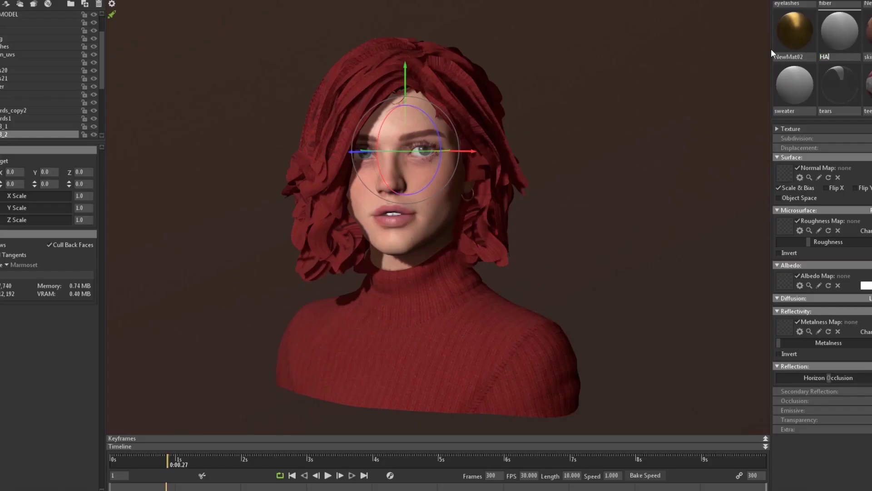
{"action": "left_click_drag", "start_coordinate": [770, 48], "coordinate": [16, 108]}
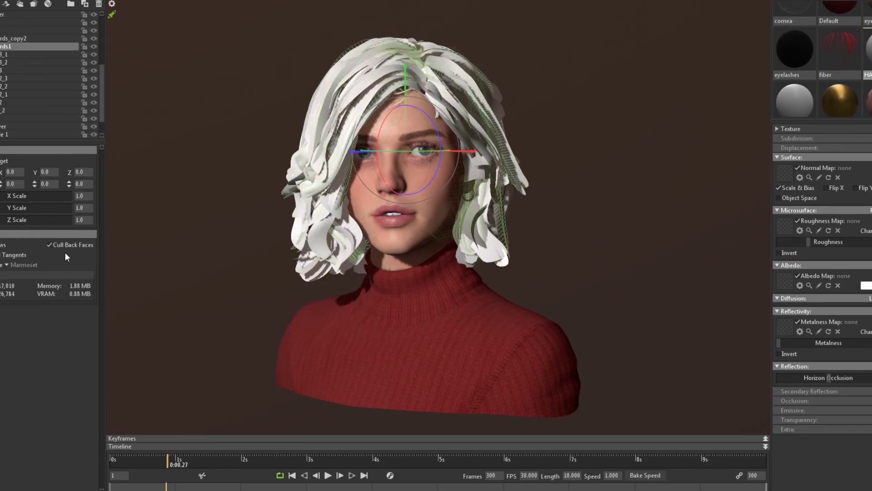
Select the next hair object and darken its Albedo colour to auburn b1816b.
{"action": "key", "text": "Down"}
{"action": "key", "text": "Down"}
{"action": "key", "text": "Down"}
{"action": "key", "text": "Down"}
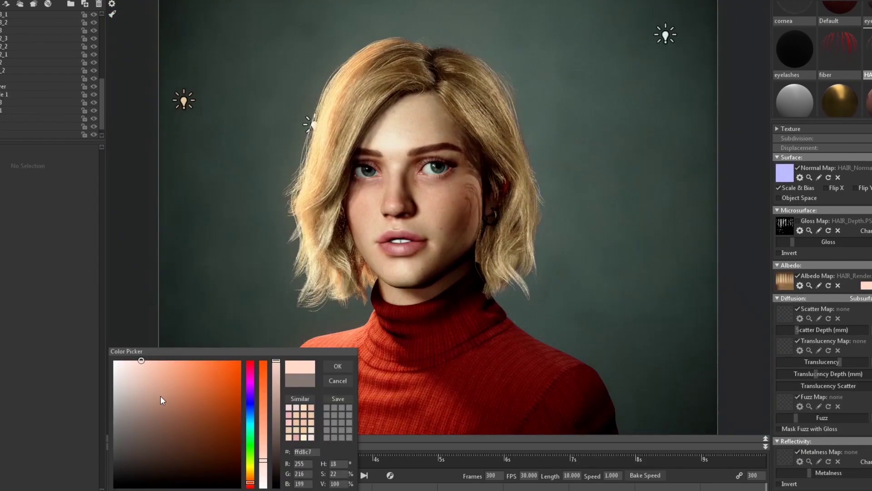
{"action": "left_click", "coordinate": [164, 400]}
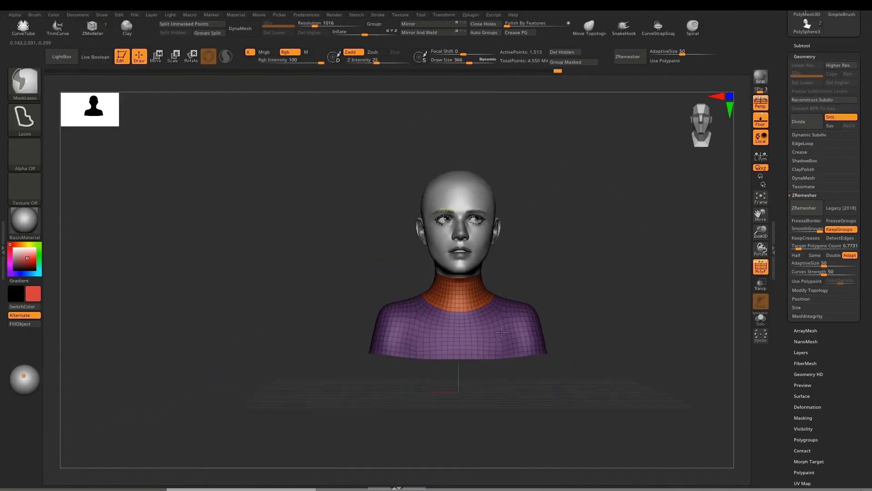
Show the sweater's polygroup colours and wireframe, then skip ahead in the lesson video.
{"action": "left_click", "coordinate": [761, 267]}
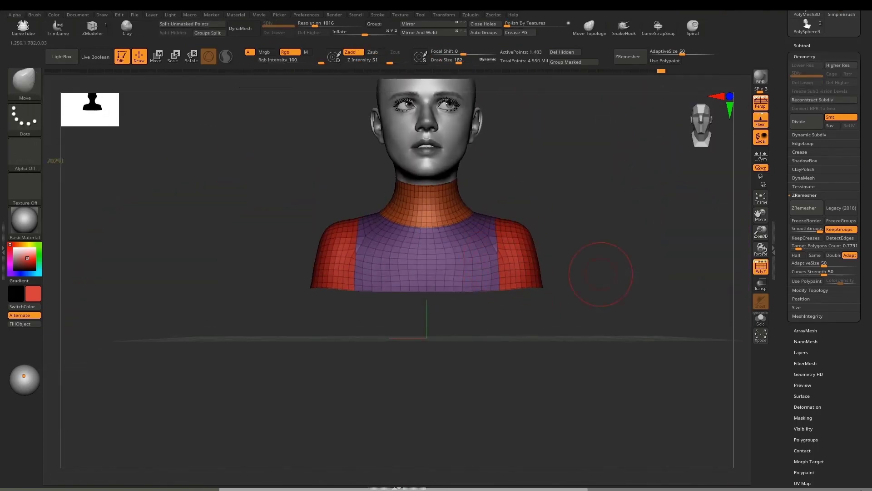
{"action": "left_click", "coordinate": [386, 468]}
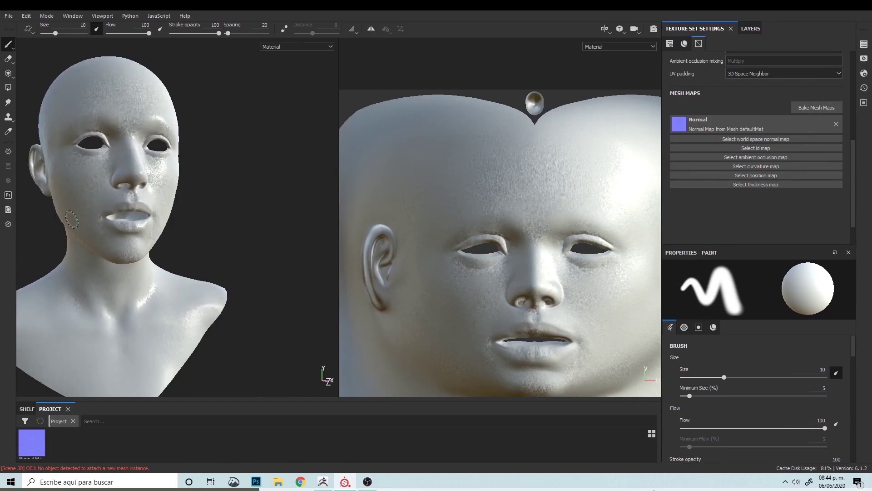
Rotate the environment light and orbit the neck to inspect the baked Normal map's skin pores.
{"action": "mouse_move", "coordinate": [176, 266]}
{"action": "right_mouse_down", "text": "shift"}
{"action": "mouse_move", "coordinate": [122, 300]}
{"action": "mouse_move", "coordinate": [144, 305]}
{"action": "right_mouse_up", "text": "shift"}
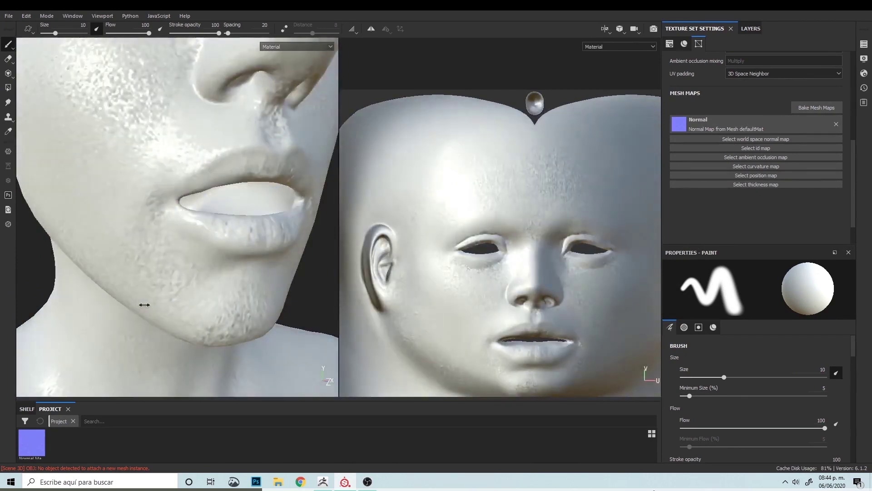
{"action": "scroll", "coordinate": [147, 280], "scroll_direction": "down", "scroll_amount": 6}
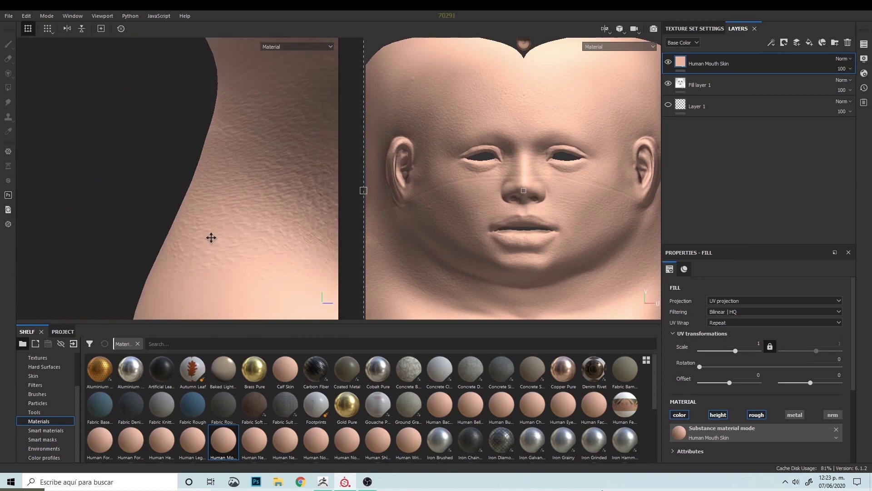
{"action": "left_click_drag", "start_coordinate": [210, 238], "coordinate": [127, 223], "text": "alt"}
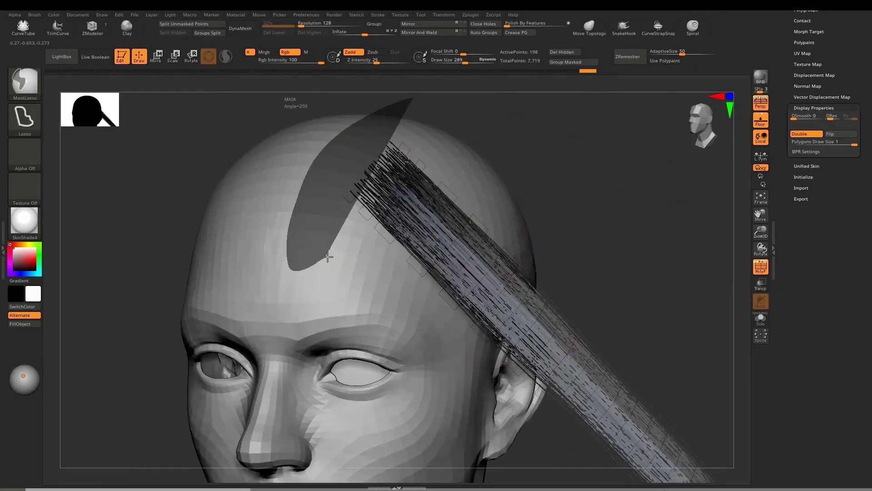
Rotate the hair strand card on the scalp to a new angle with the Transpose gizmo.
{"action": "left_click", "coordinate": [192, 56]}
{"action": "left_click_drag", "start_coordinate": [461, 188], "coordinate": [500, 203]}
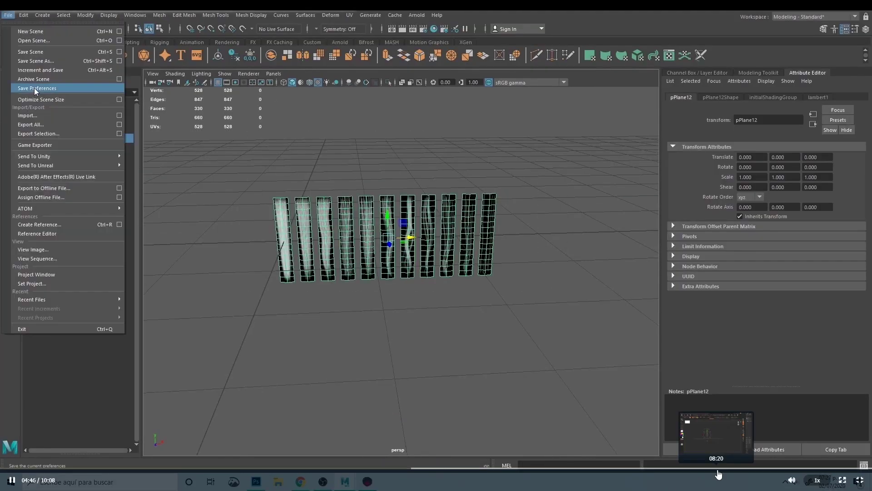
Skip ahead in the lesson video and make PolySphere2 the active subtool.
{"action": "left_click", "coordinate": [718, 470]}
{"action": "left_click", "coordinate": [829, 470]}
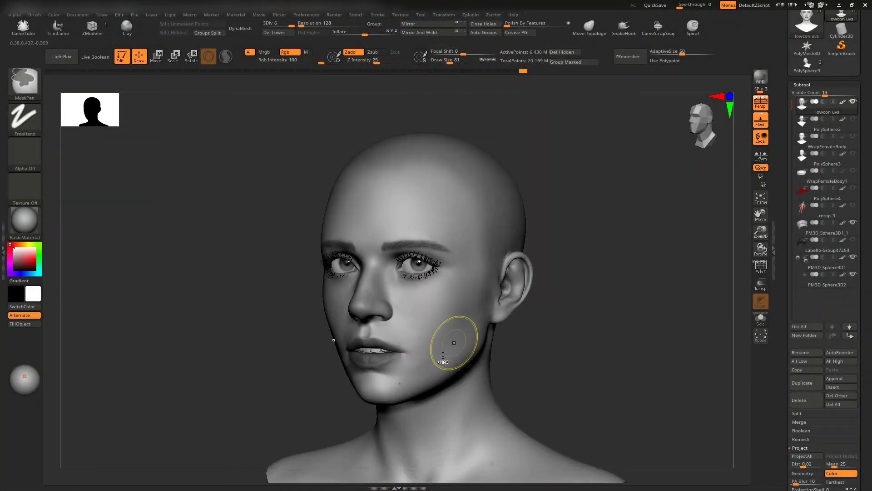
{"action": "left_click", "coordinate": [857, 129]}
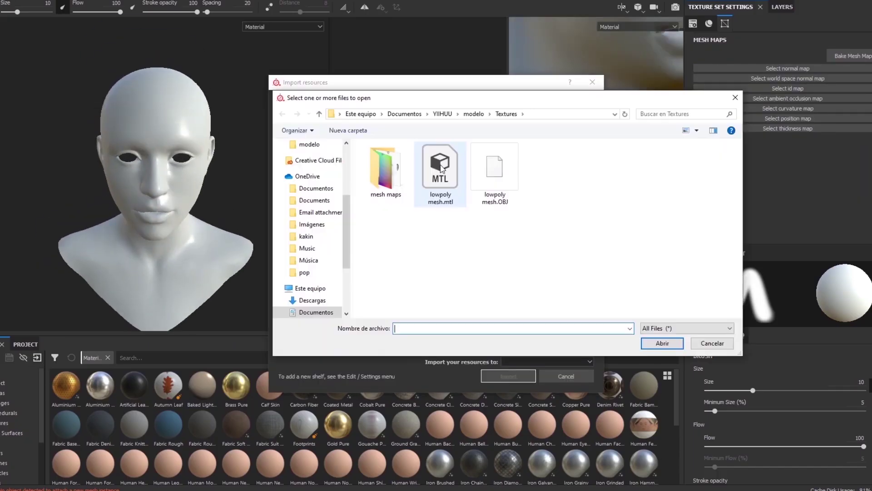
Import the baked defaultMat maps from the Textures folder into the project resources.
{"action": "left_click", "coordinate": [660, 344]}
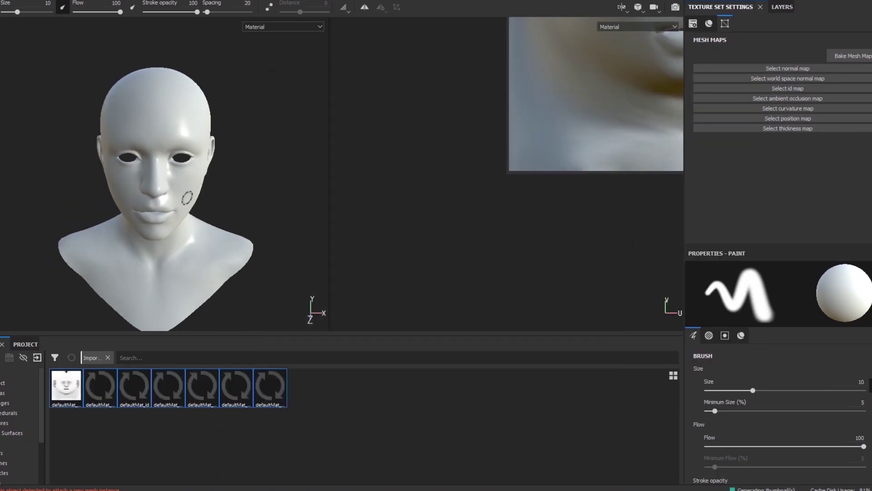